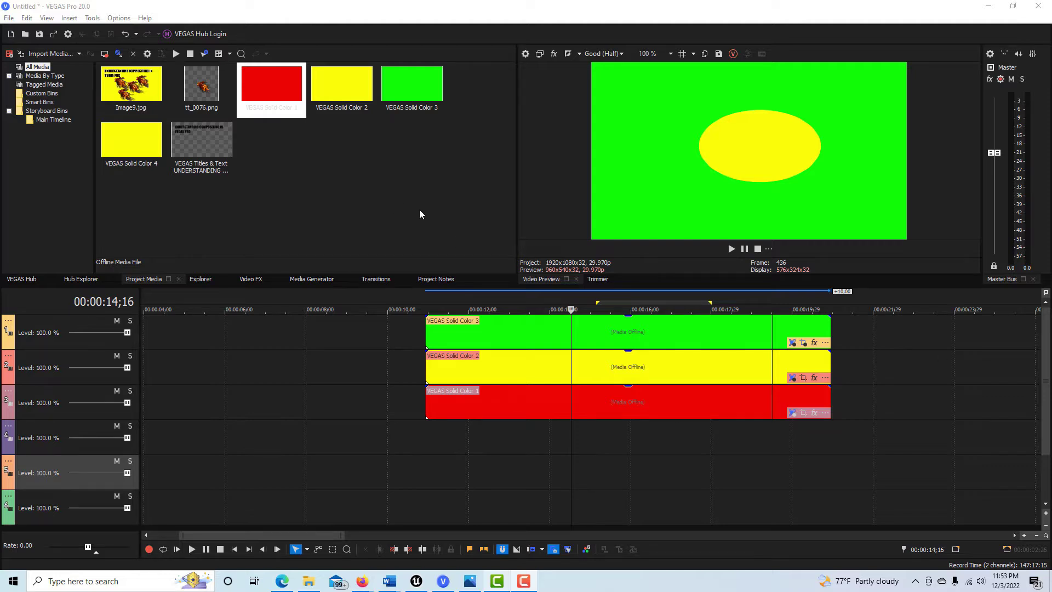
# Open the Help menu in the green, yellow and red solid-colour project
pyautogui.click(146, 19)
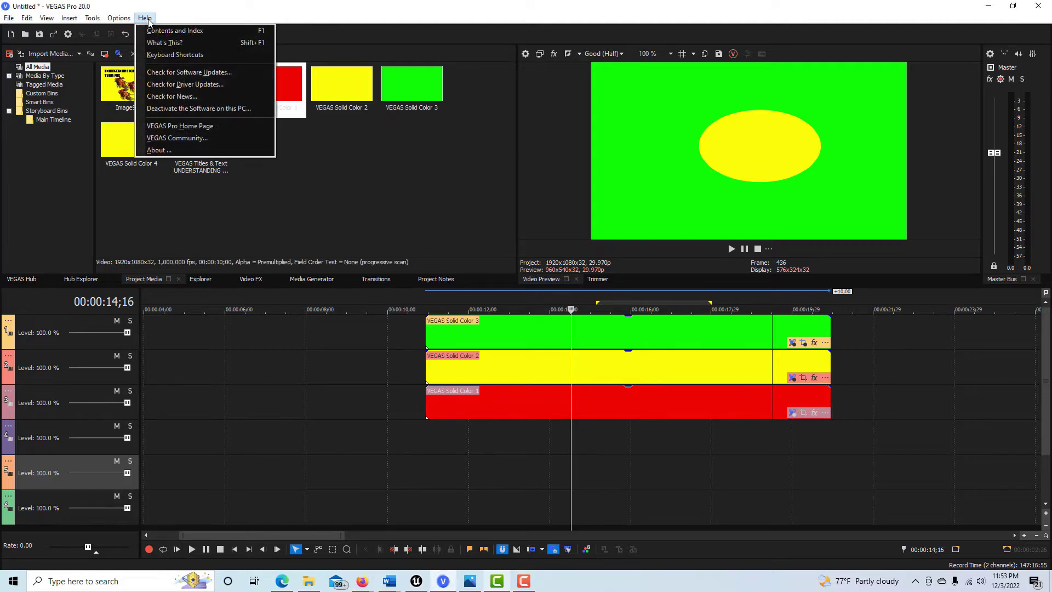
# Search the Help index for 'com', open the '2D compositing' topic, and maximize the Help window
pyautogui.click(159, 30)
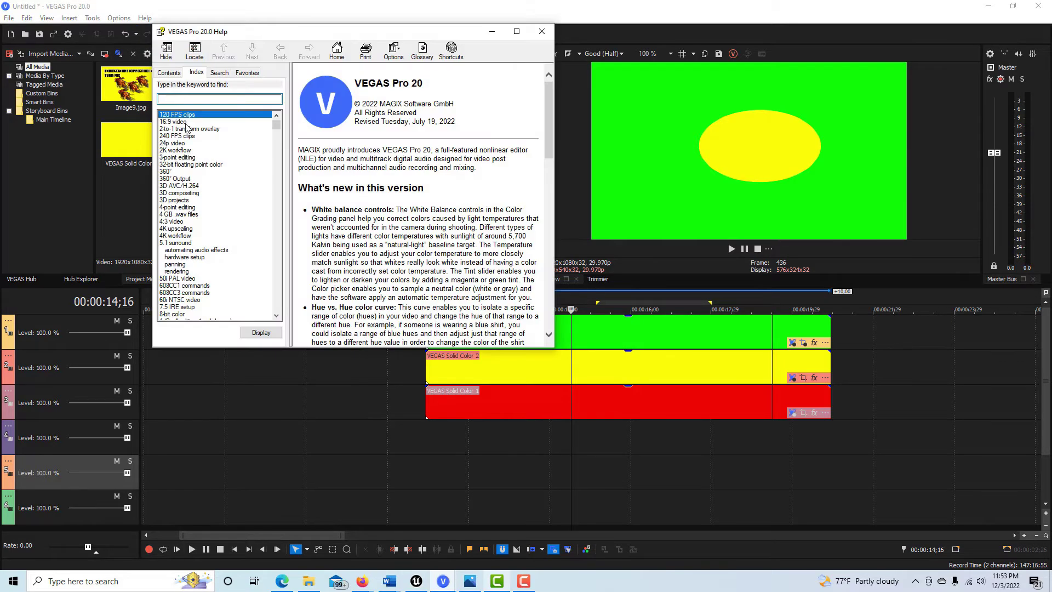
pyautogui.click(197, 99)
pyautogui.write('comp')
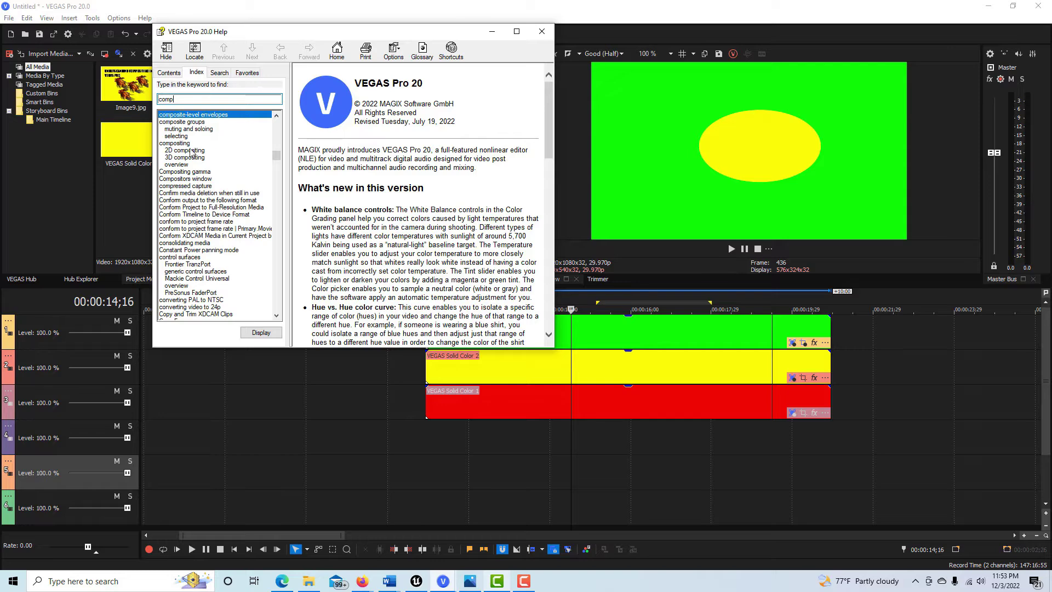
pyautogui.click(191, 152)
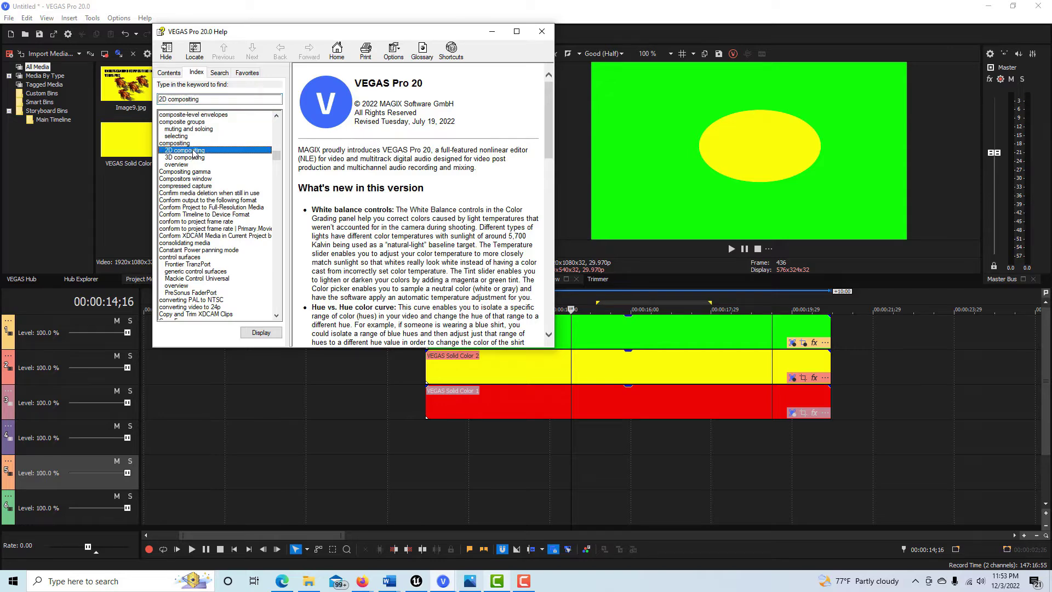
pyautogui.doubleClick(193, 151)
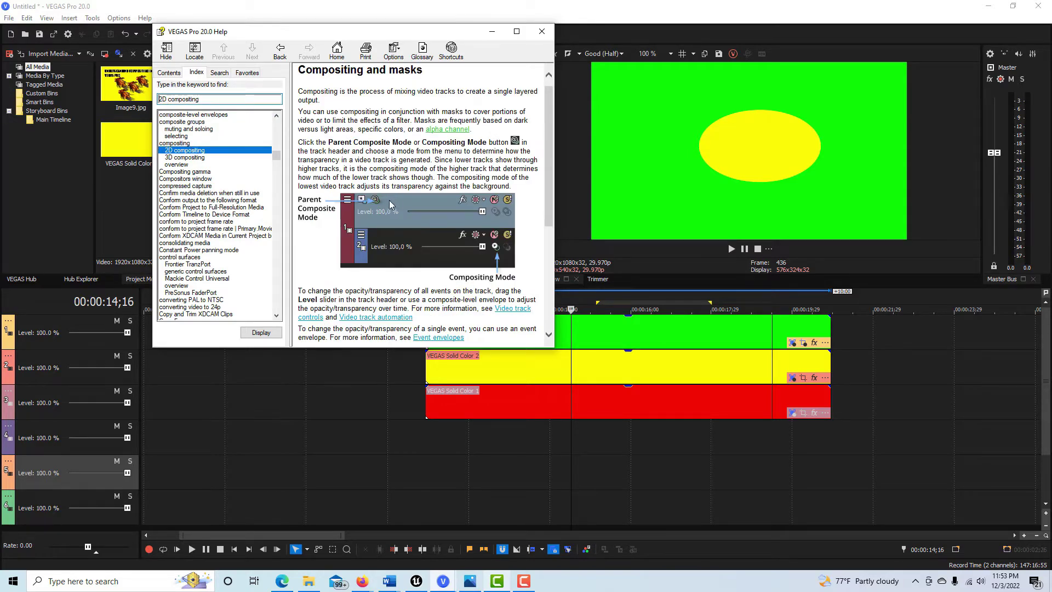
pyautogui.scroll(-3, 442, 196)
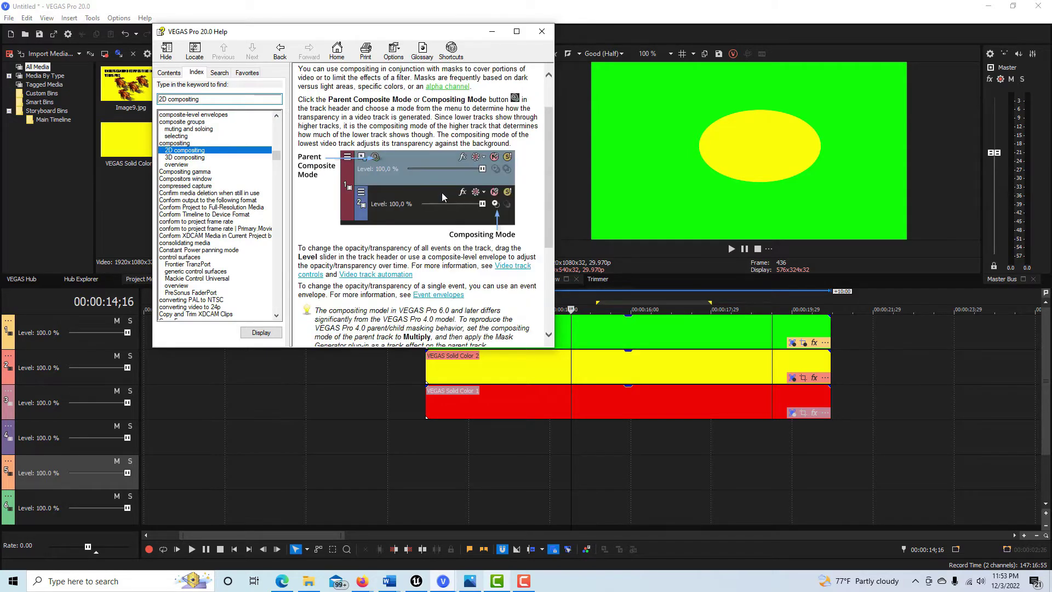
pyautogui.click(516, 31)
# Expand 'Learning more about parent and child tracks' and scroll to its three-track examples
pyautogui.click(262, 282)
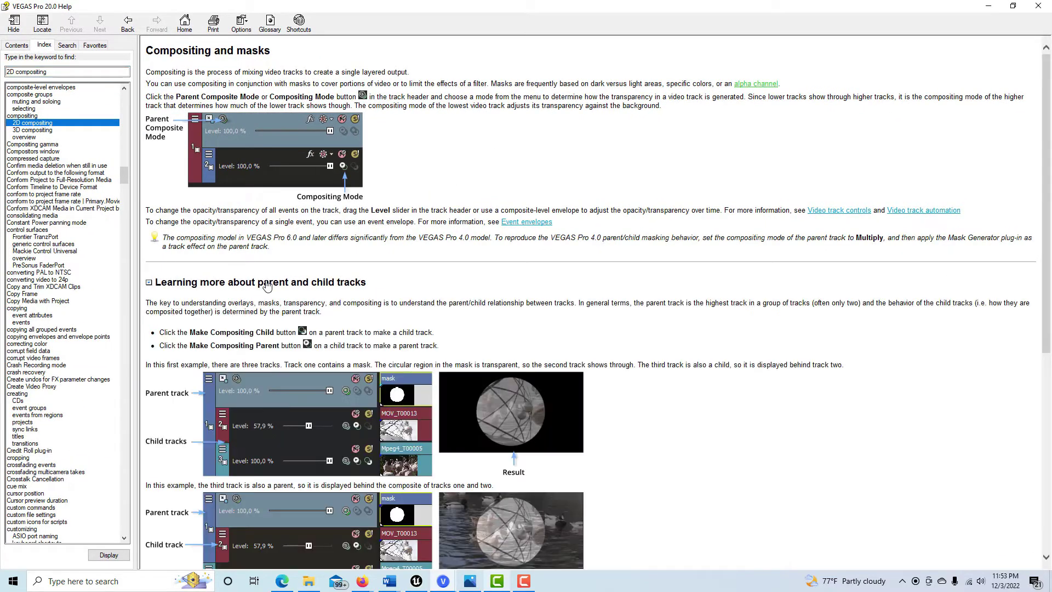
pyautogui.scroll(-5, 573, 315)
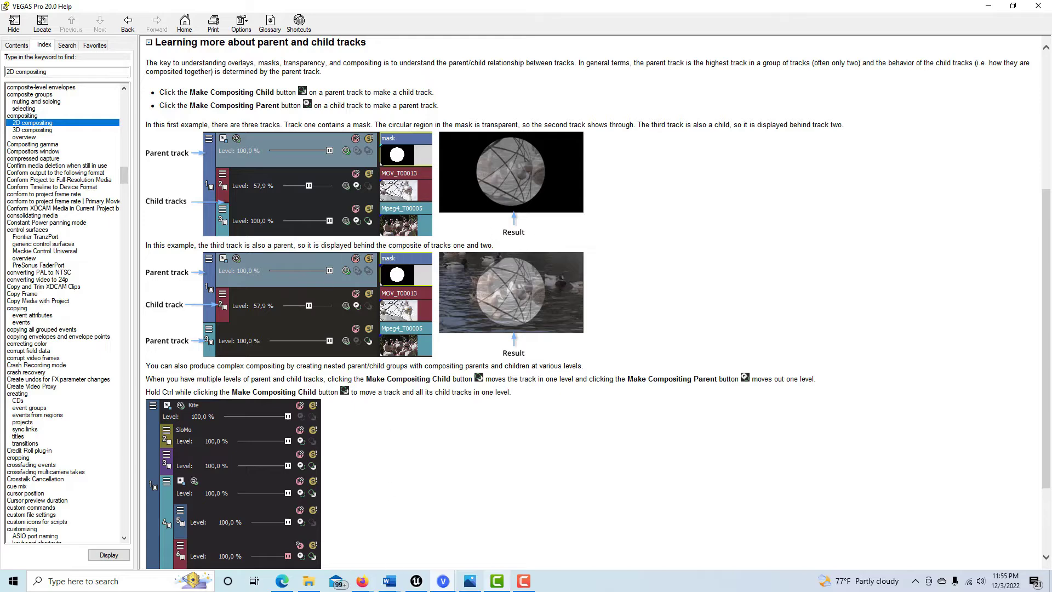
# Bring the annotated opacity1.png screenshot in Photos to the front
pyautogui.click(470, 581)
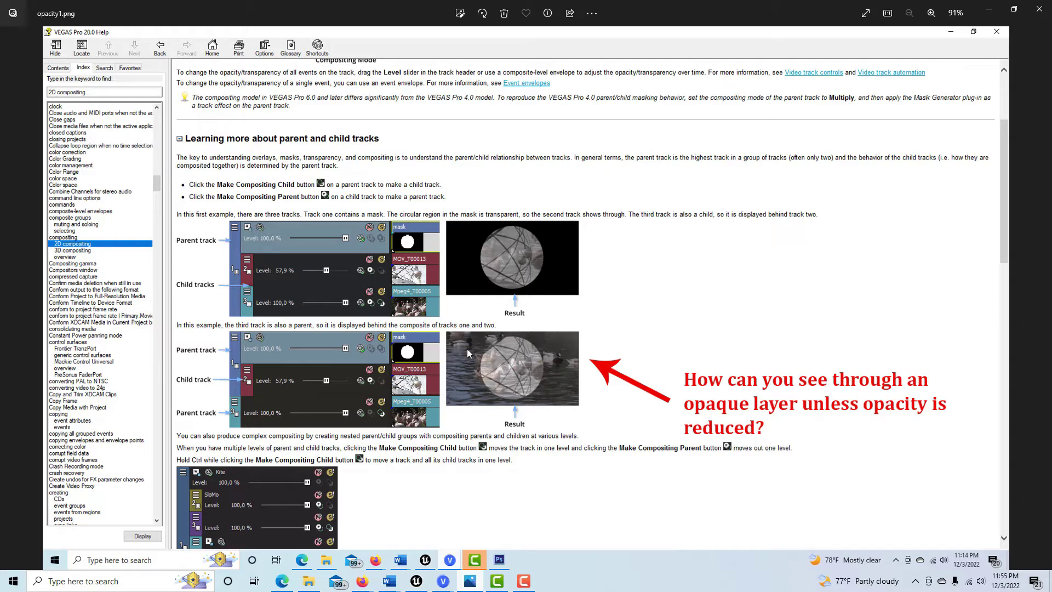
# Step back past Correct.png to the Opacity.png diagram
pyautogui.click(12, 299)
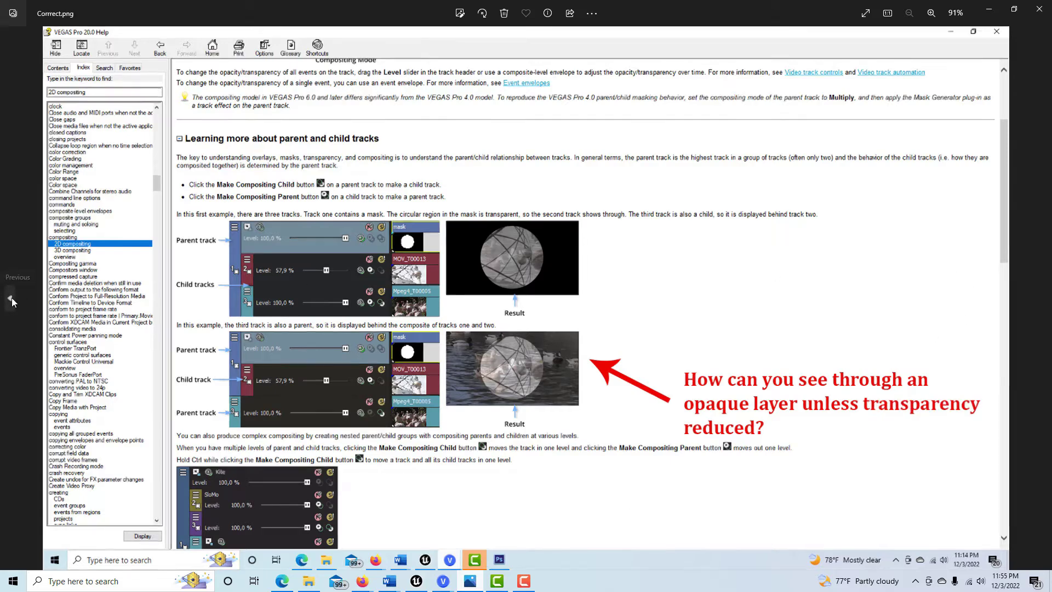
pyautogui.click(12, 297)
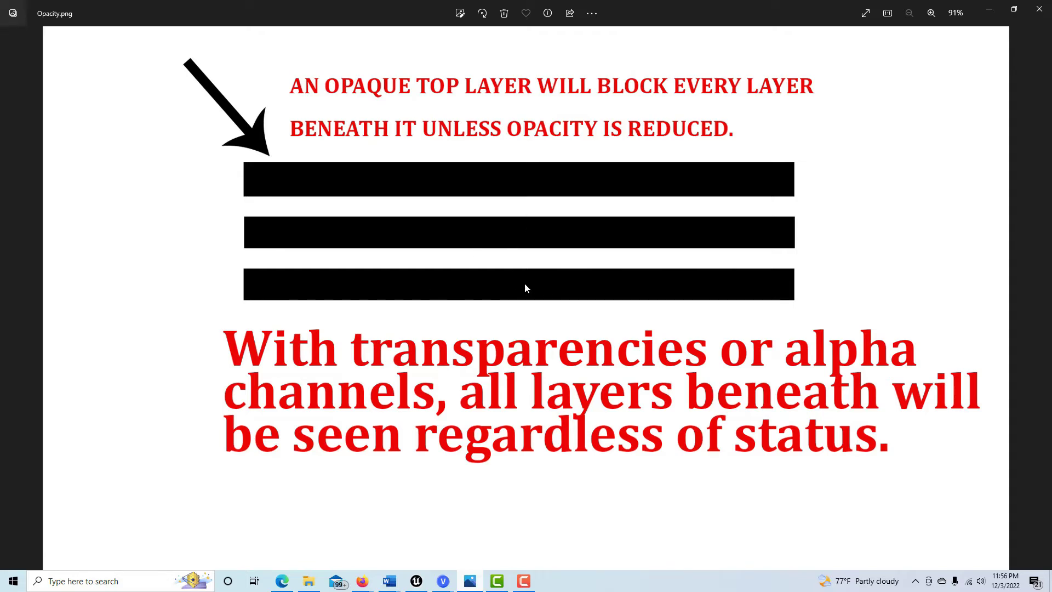
# Switch back to VEGAS Pro and inspect the green clip's ellipse mask in Event Pan/Crop
pyautogui.moveTo(442, 581)
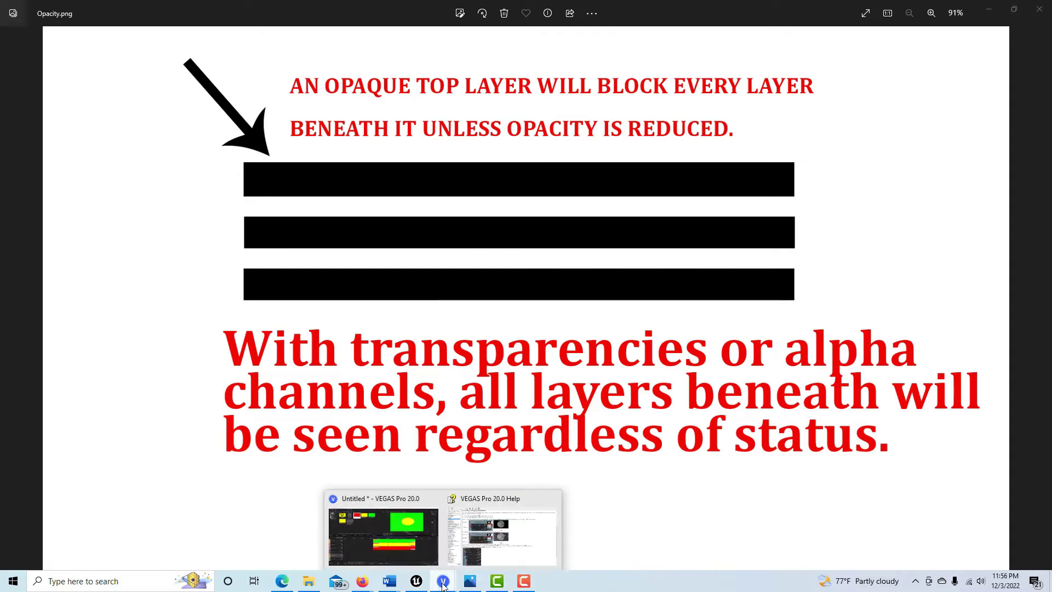
pyautogui.click(392, 541)
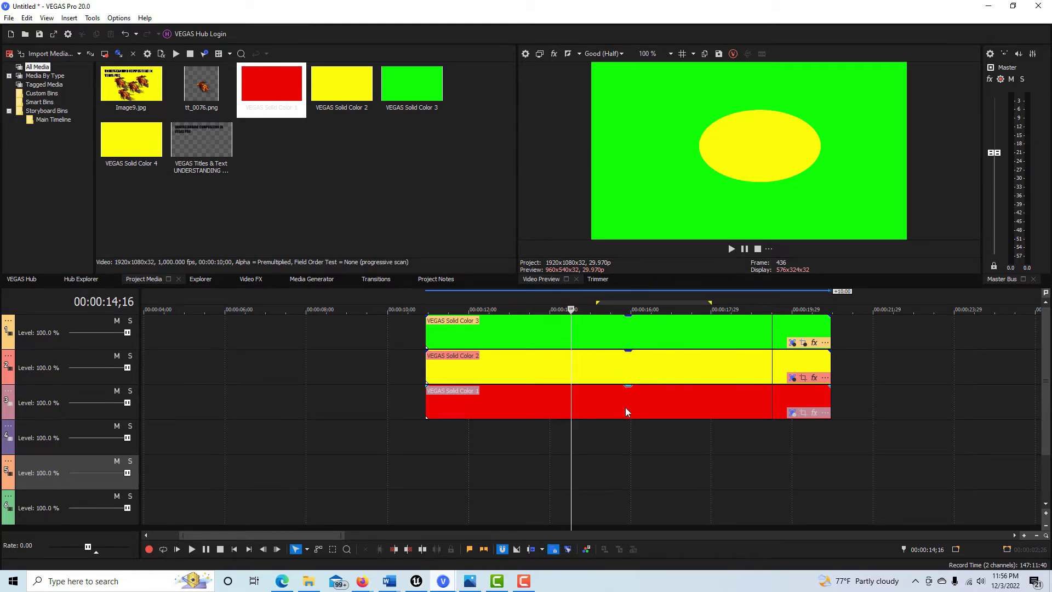
pyautogui.click(792, 342)
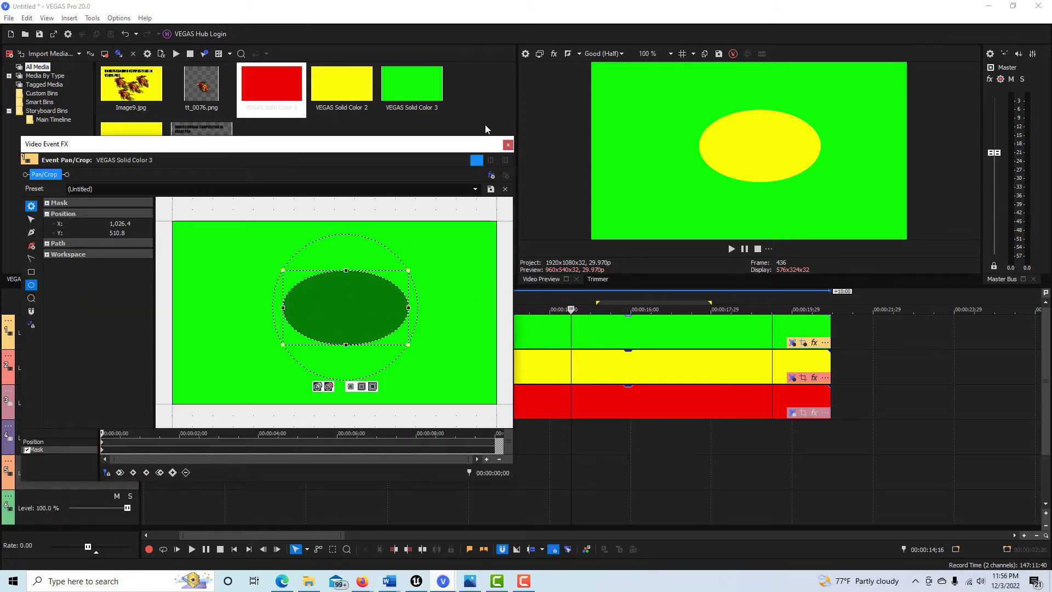
pyautogui.click(509, 145)
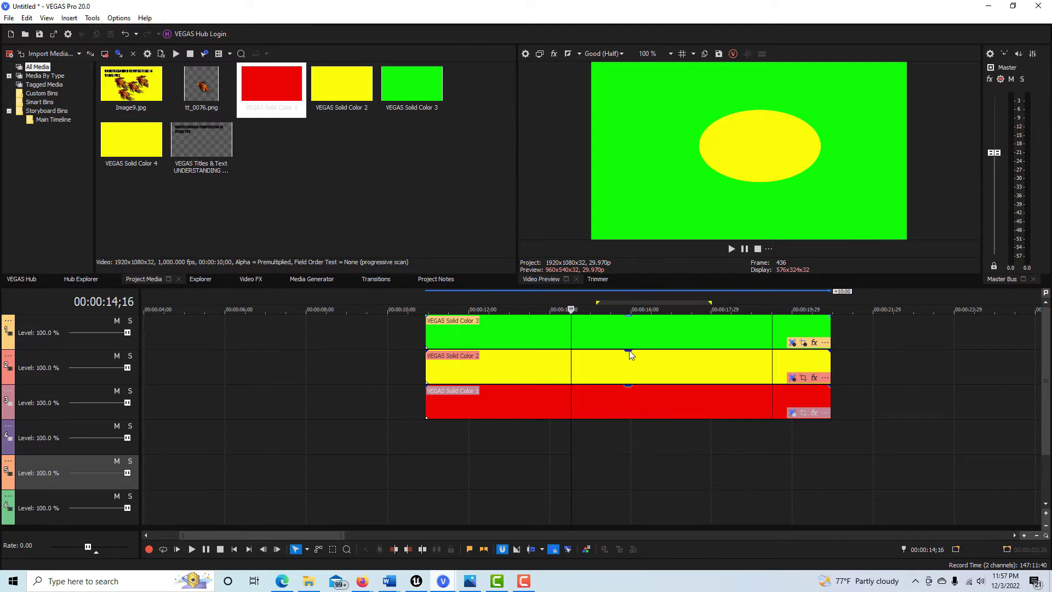
pyautogui.moveTo(629, 350); pyautogui.dragTo(629, 368)
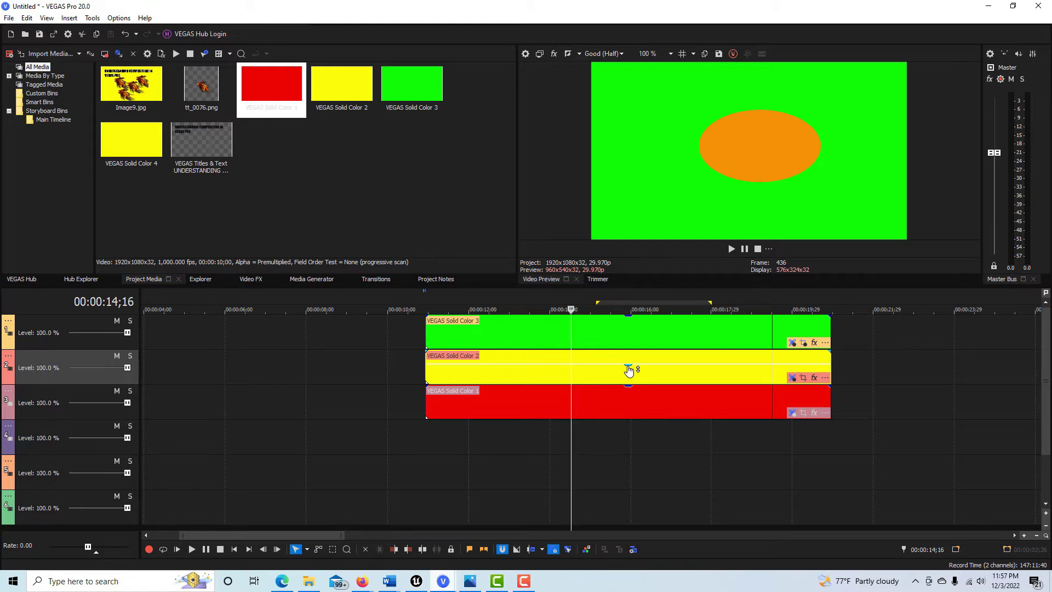
pyautogui.moveTo(629, 371); pyautogui.dragTo(629, 392)
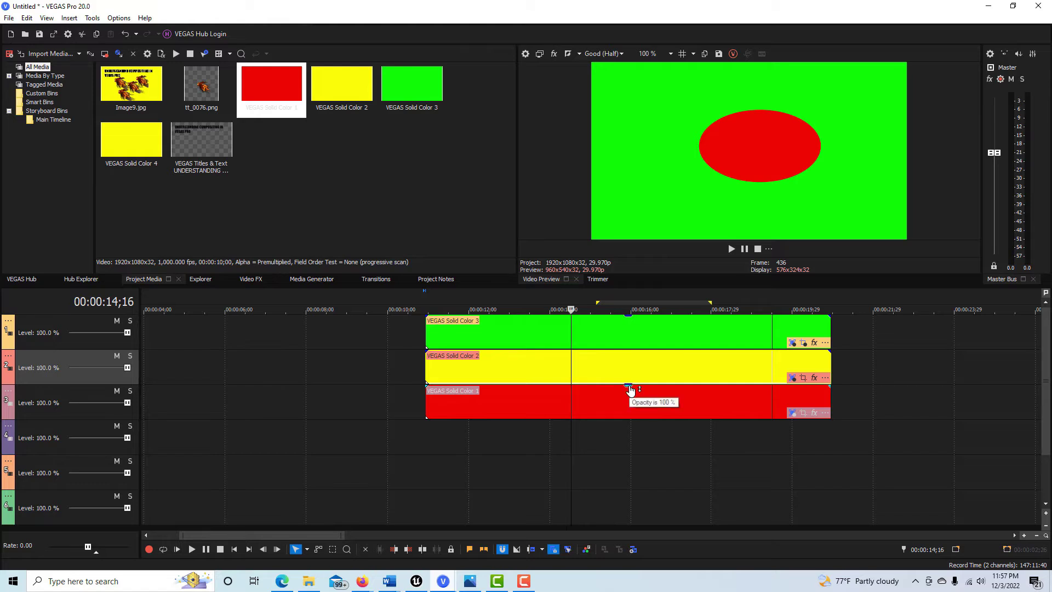
pyautogui.moveTo(630, 389); pyautogui.dragTo(625, 352)
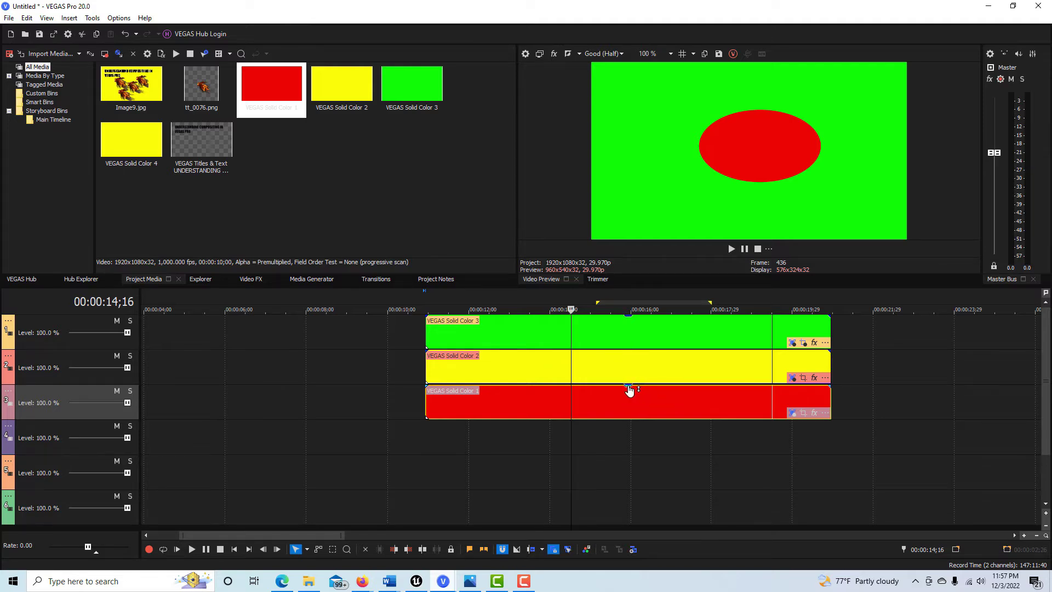
pyautogui.moveTo(630, 389)
pyautogui.mouseDown()
pyautogui.moveTo(630, 378)
pyautogui.moveTo(629, 387)
pyautogui.mouseUp()
pyautogui.moveTo(628, 351)
pyautogui.mouseDown()
pyautogui.moveTo(634, 376)
pyautogui.moveTo(631, 319)
pyautogui.moveTo(631, 363)
pyautogui.mouseUp()
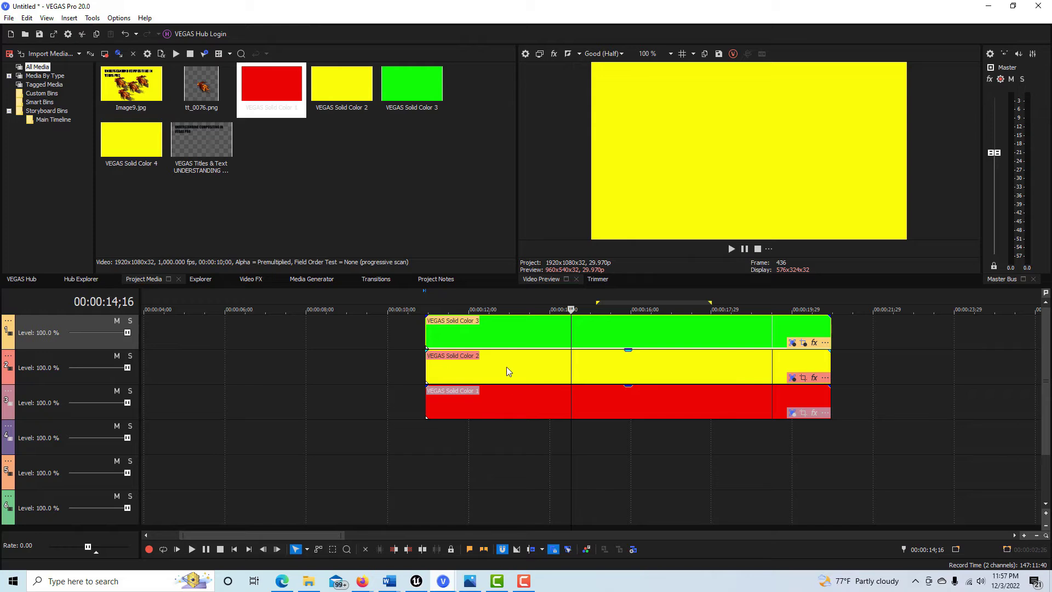
pyautogui.moveTo(629, 351); pyautogui.dragTo(628, 317)
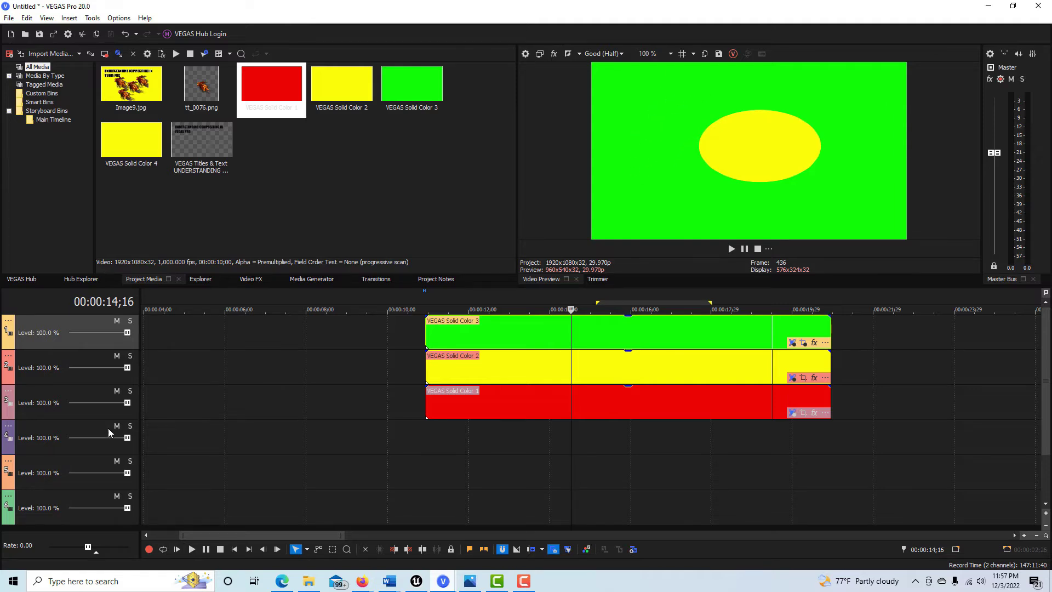
# Make the yellow track 2 and red track 3 compositing children of the green track
pyautogui.click(9, 353)
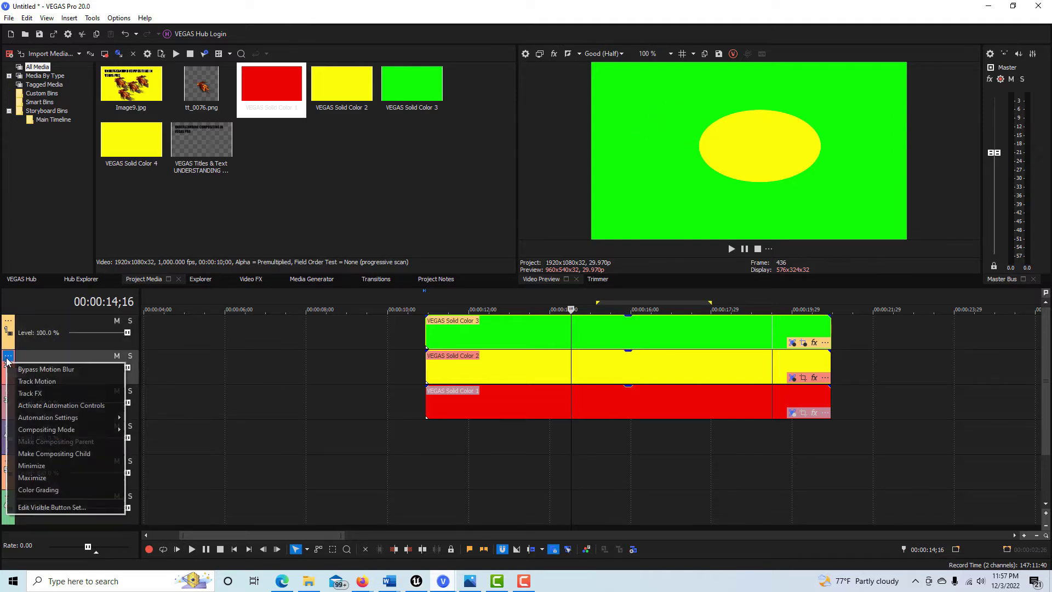
pyautogui.click(59, 456)
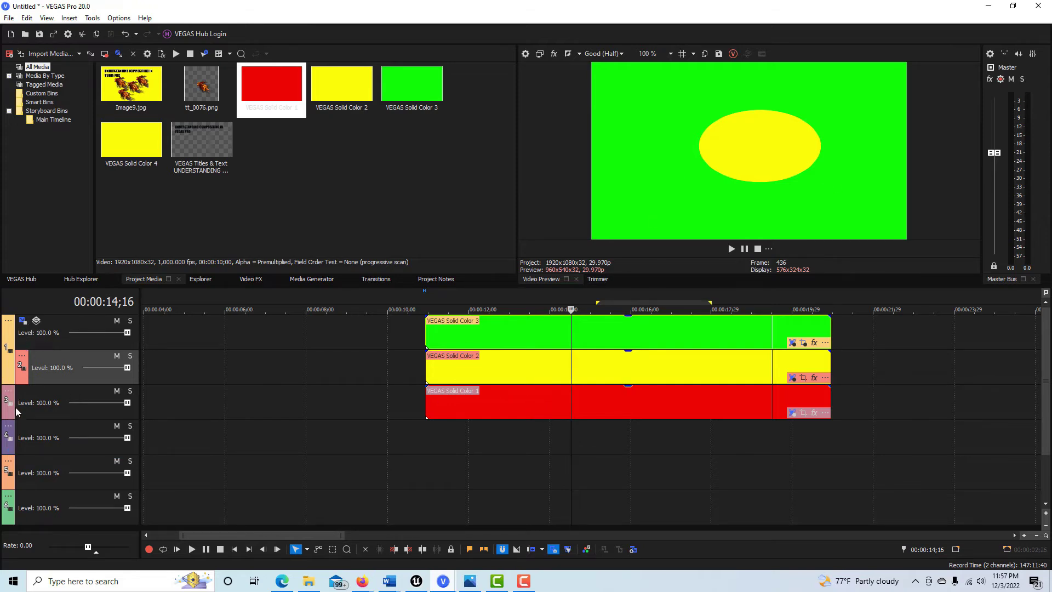
pyautogui.click(8, 389)
pyautogui.click(60, 488)
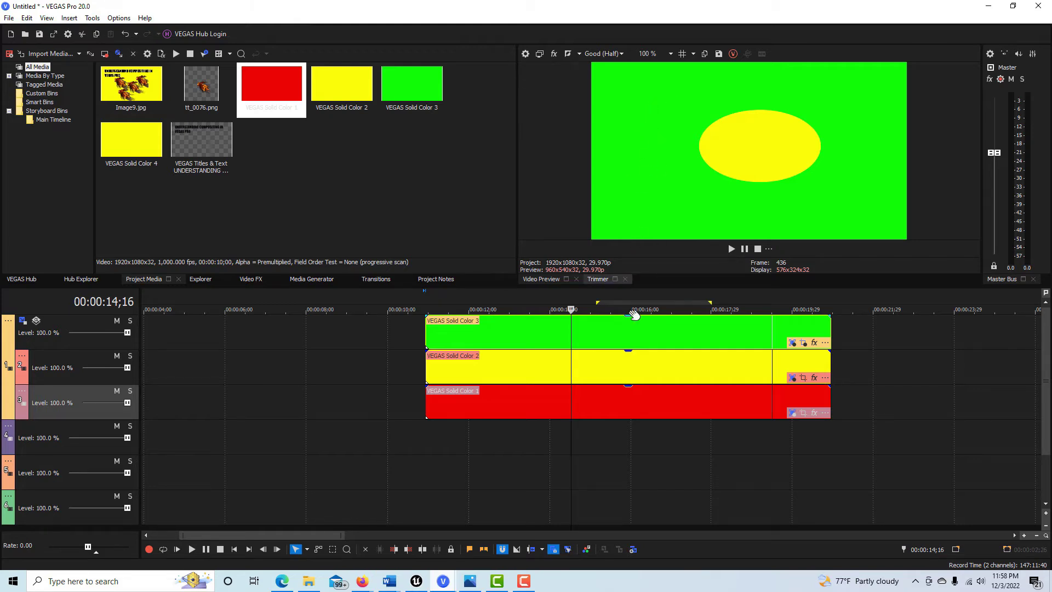
pyautogui.moveTo(634, 315); pyautogui.dragTo(625, 346)
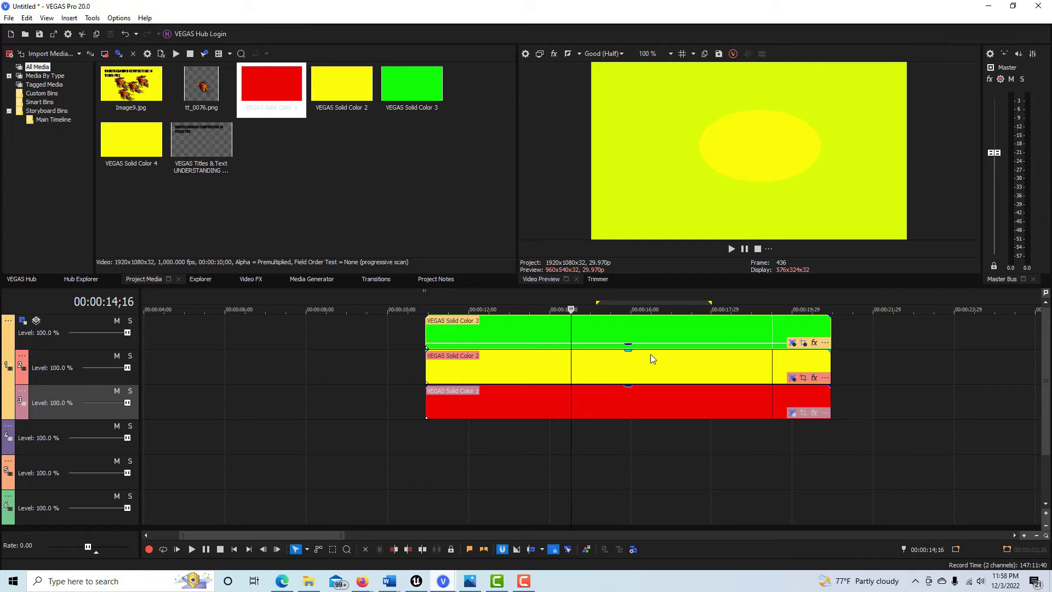
pyautogui.moveTo(629, 350); pyautogui.dragTo(631, 307)
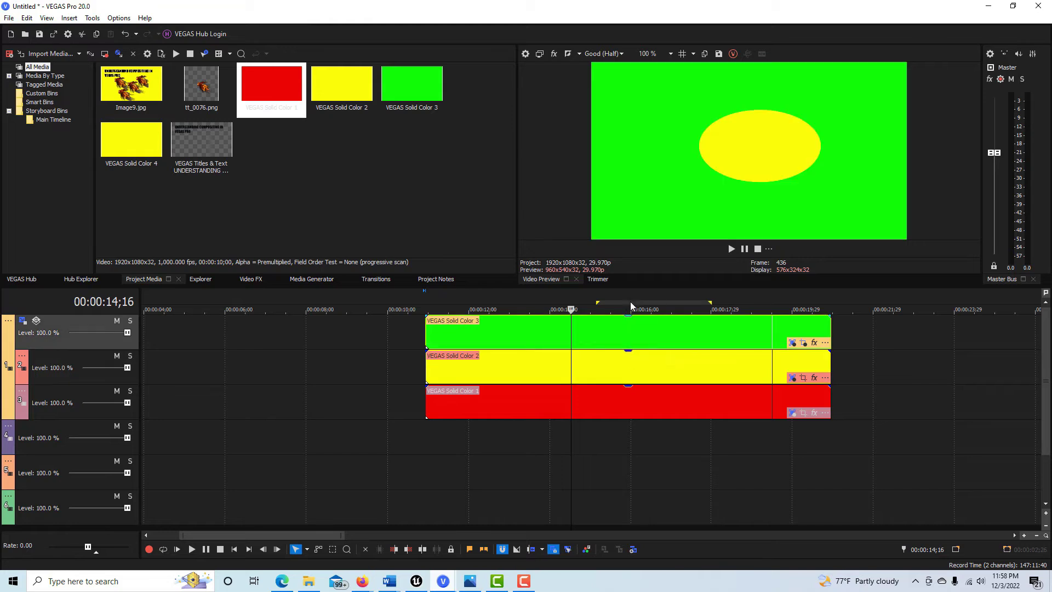
pyautogui.moveTo(200, 88); pyautogui.dragTo(188, 332)
# Un-nest track 2 from track 1, leaving track 3's compositing mode unchanged
pyautogui.rightClick(26, 356)
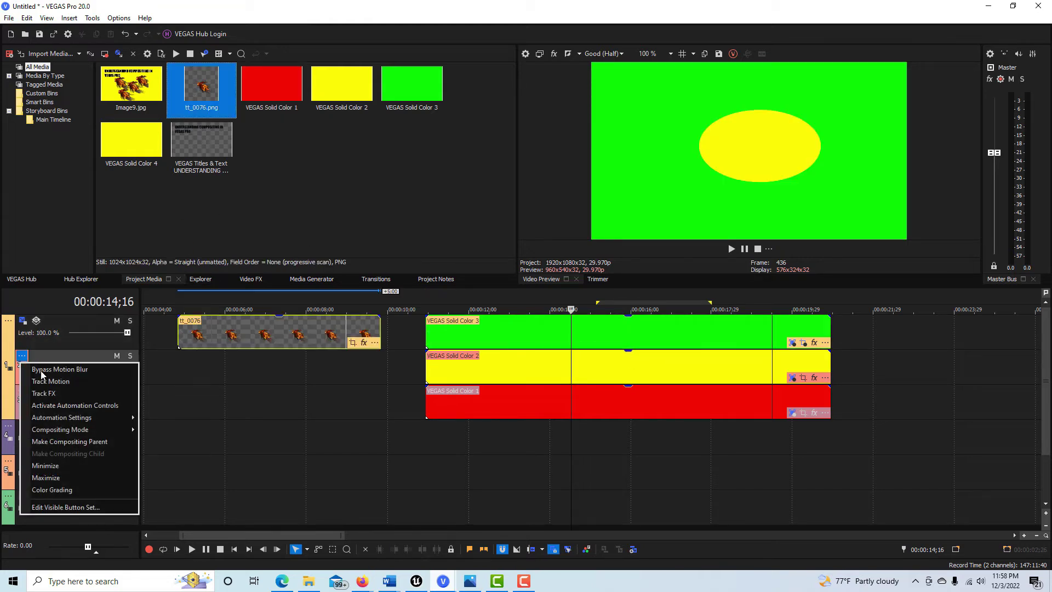
pyautogui.click(65, 445)
pyautogui.click(22, 390)
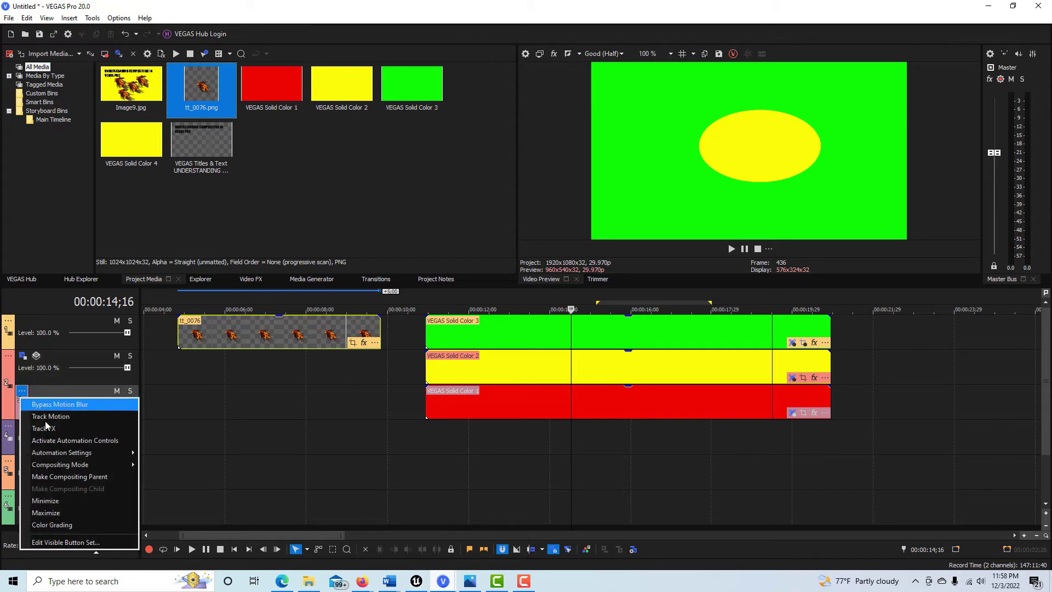
pyautogui.moveTo(58, 467)
pyautogui.click(233, 390)
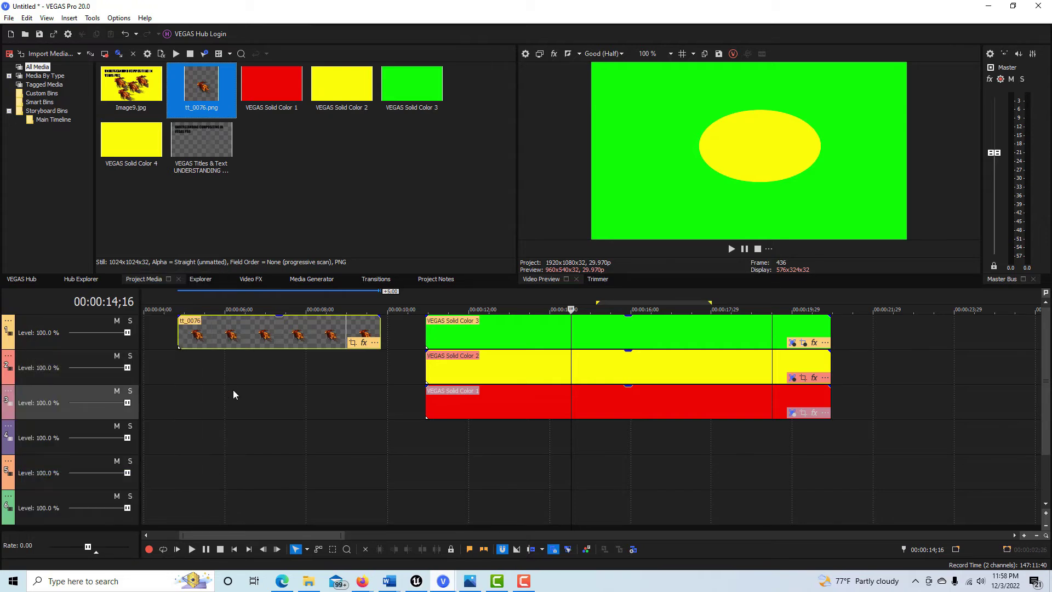
# Nudge the tt_0076 fire clip earlier on track 1 and copy it onto track 2
pyautogui.moveTo(233, 327); pyautogui.dragTo(210, 327)
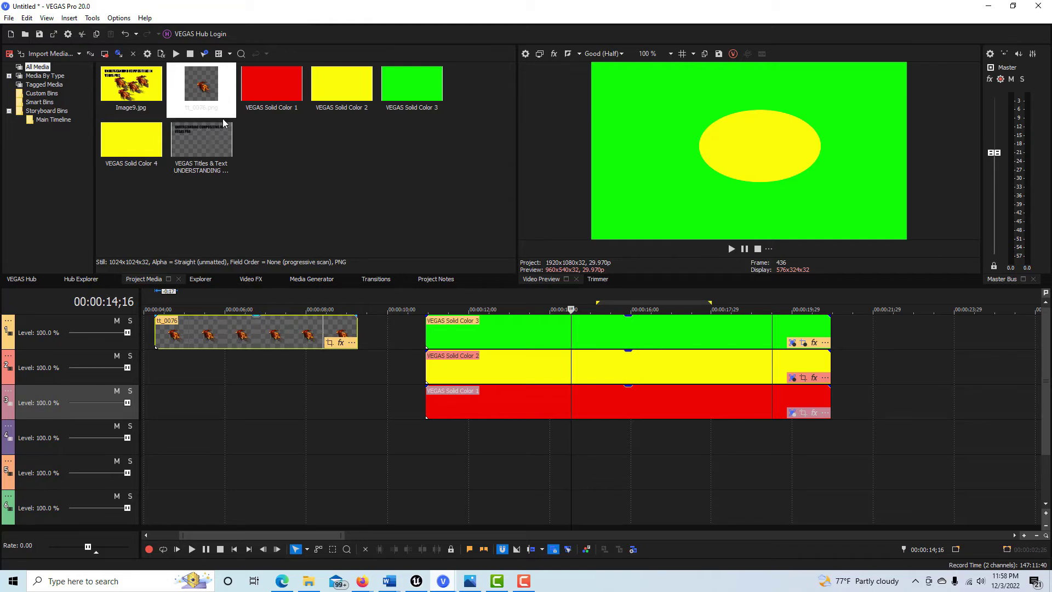
pyautogui.moveTo(281, 331); pyautogui.dragTo(162, 362)
pyautogui.click(252, 432)
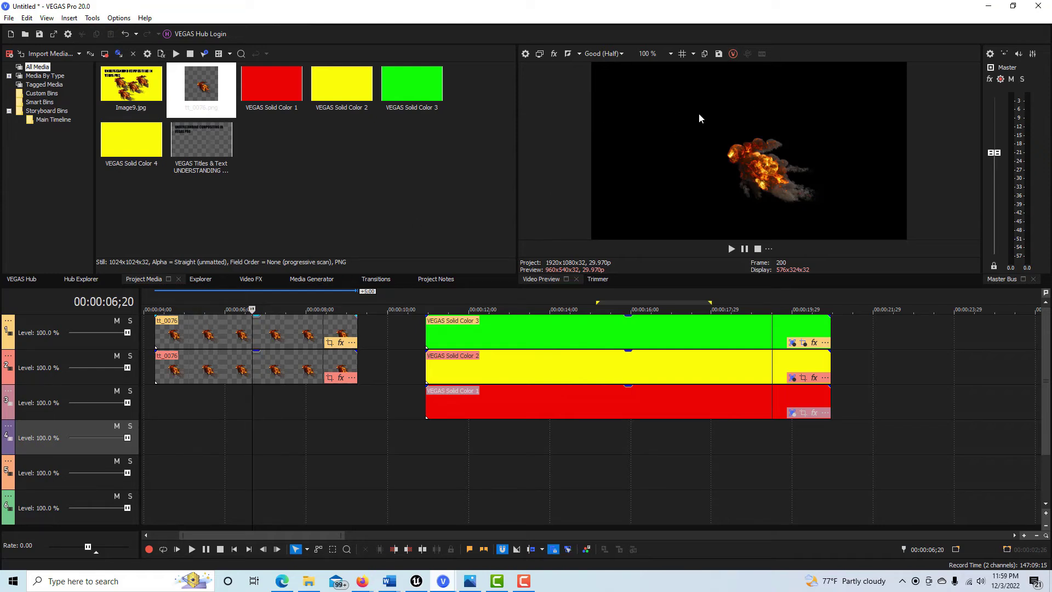
# Shift the track 2 fire clip sideways in the frame with Event Pan/Crop
pyautogui.click(330, 378)
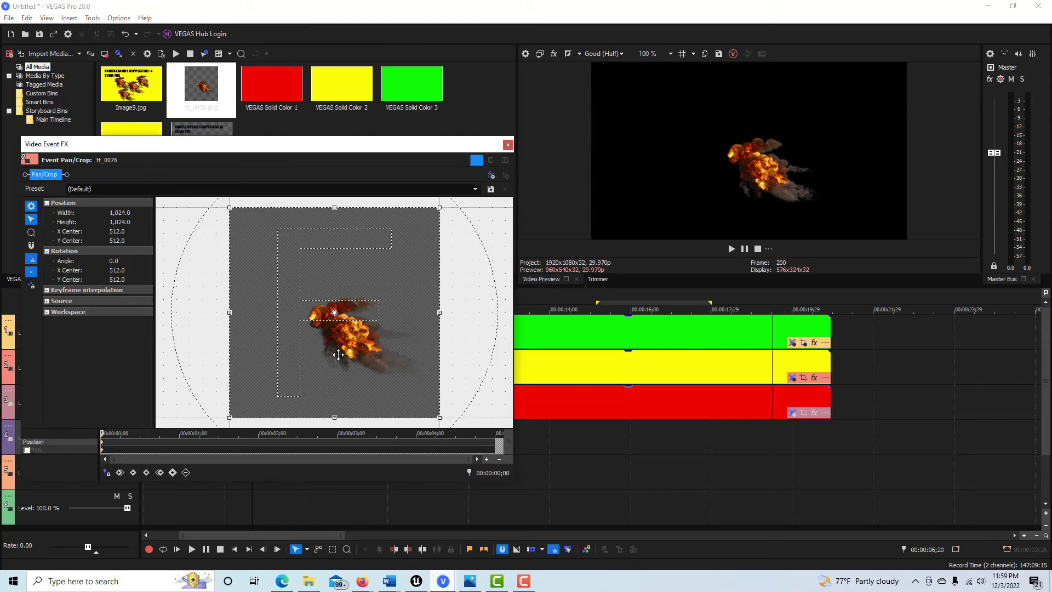
pyautogui.moveTo(338, 354); pyautogui.dragTo(410, 335)
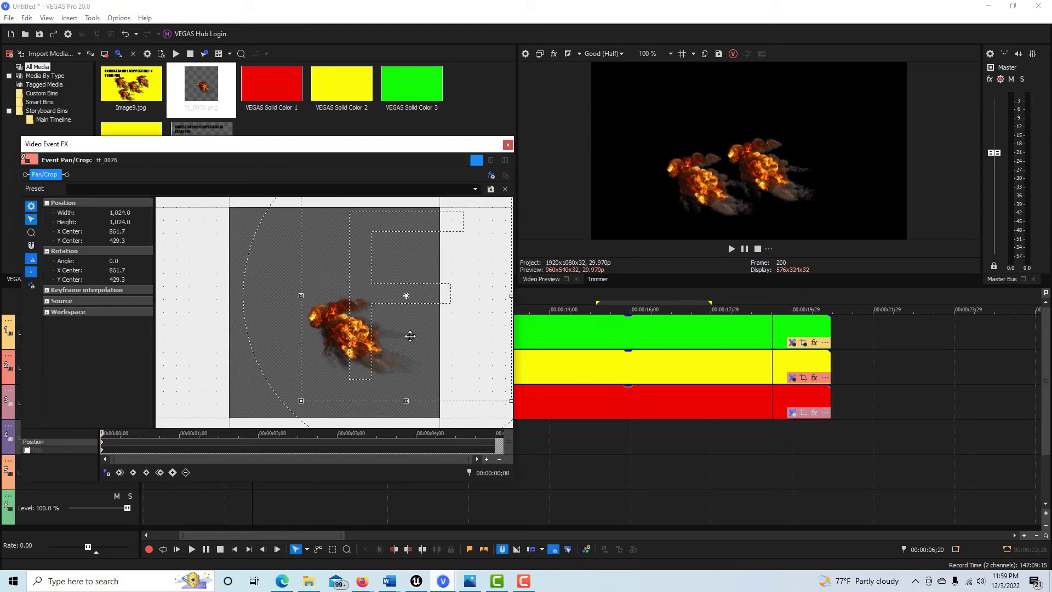
pyautogui.click(508, 144)
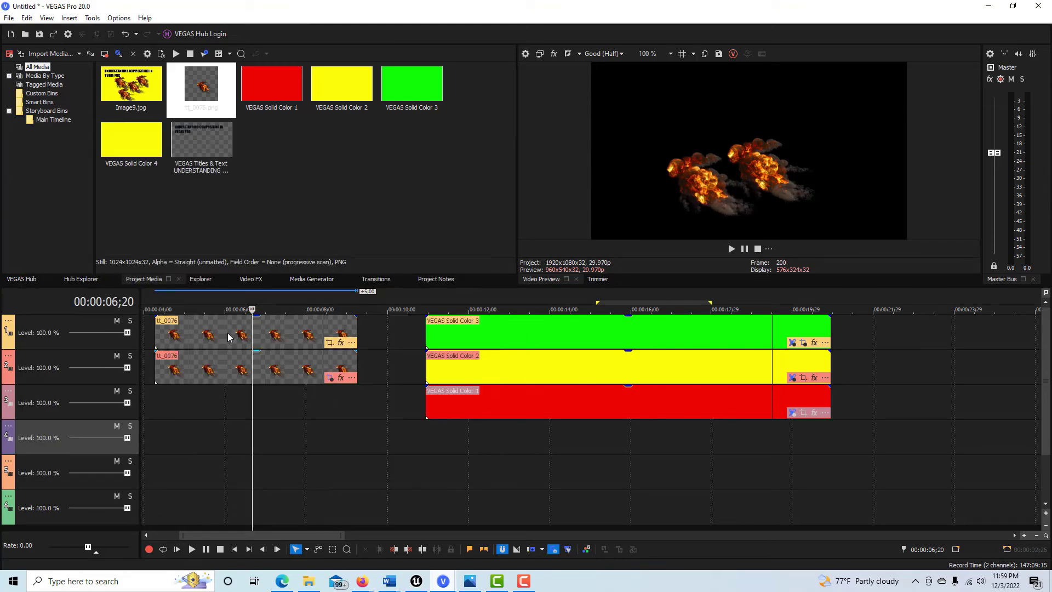
# Add a third tt_0076.png fire on track 3 and offset it with Event Pan/Crop
pyautogui.moveTo(211, 83); pyautogui.dragTo(164, 400)
pyautogui.click(329, 413)
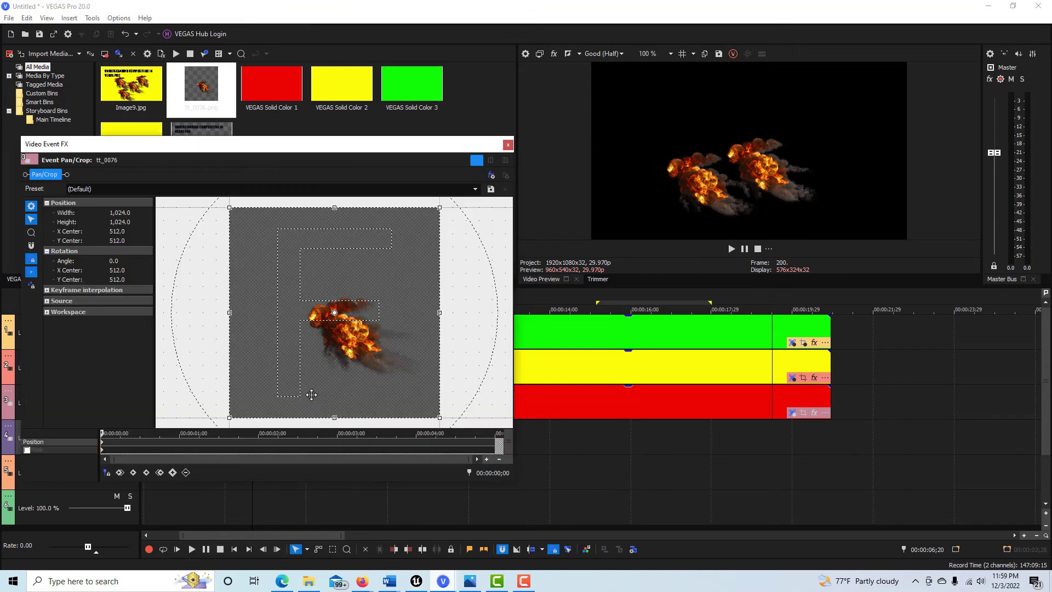
pyautogui.moveTo(311, 394); pyautogui.dragTo(311, 348)
pyautogui.click(507, 145)
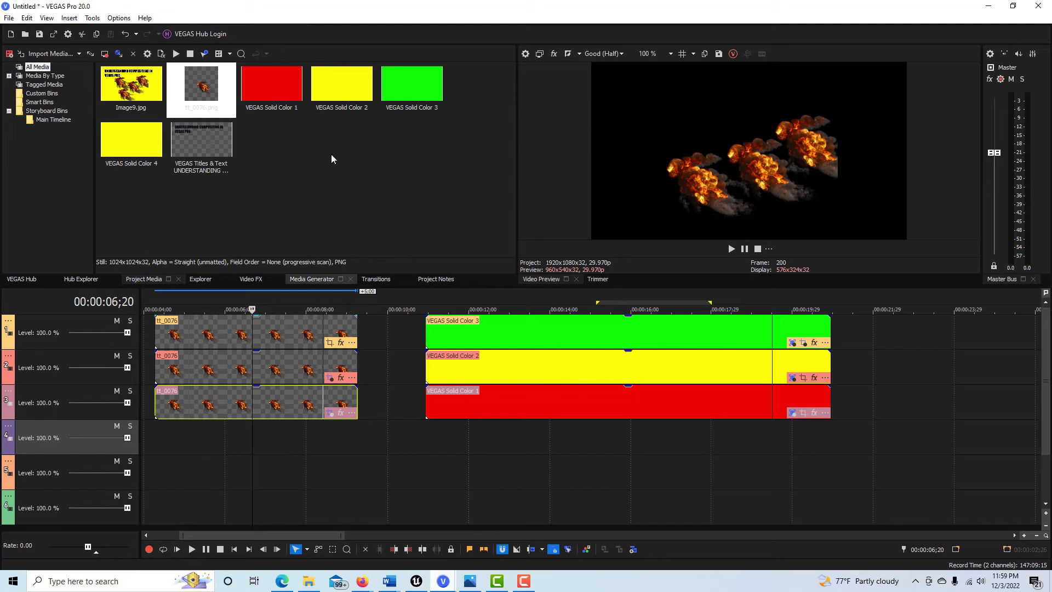
# Add red VEGAS Solid Color 1 on track 4 and a tt_0076.png fire on track 5, both moved later
pyautogui.moveTo(276, 99); pyautogui.dragTo(158, 441)
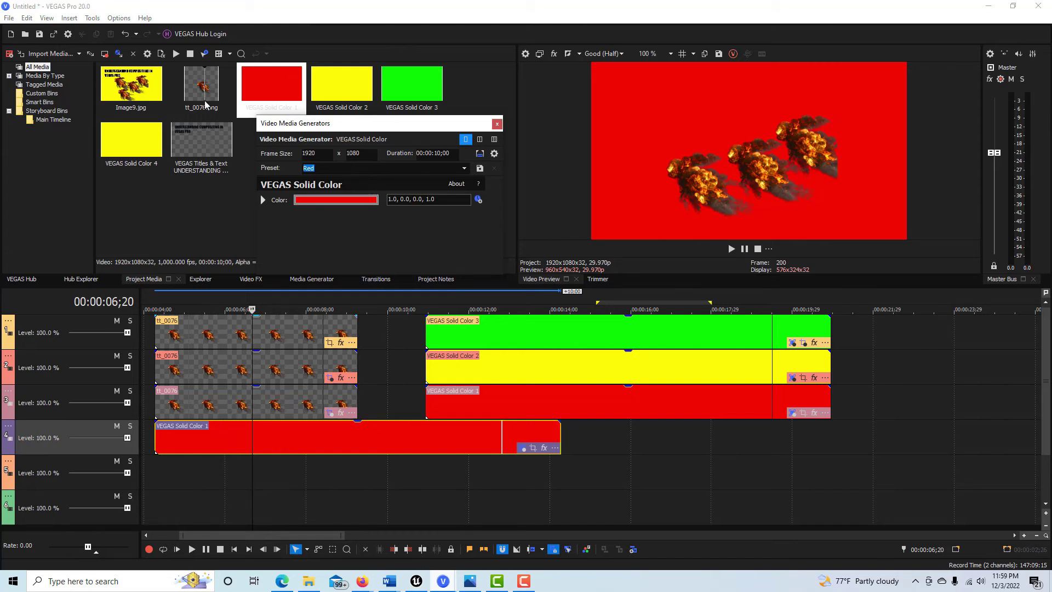
pyautogui.moveTo(207, 97); pyautogui.dragTo(189, 474)
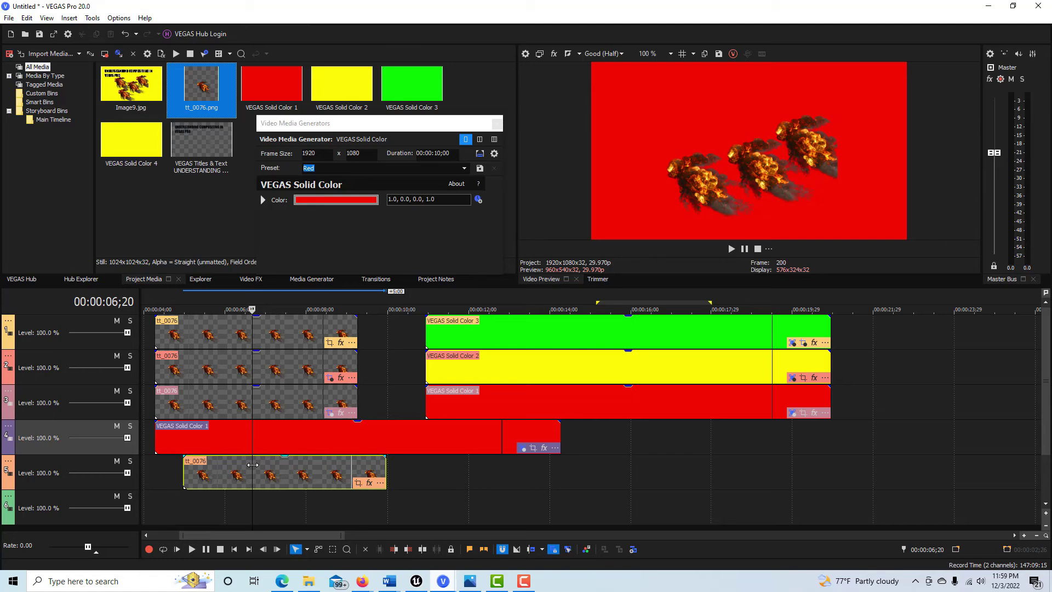
pyautogui.moveTo(273, 469); pyautogui.dragTo(599, 468)
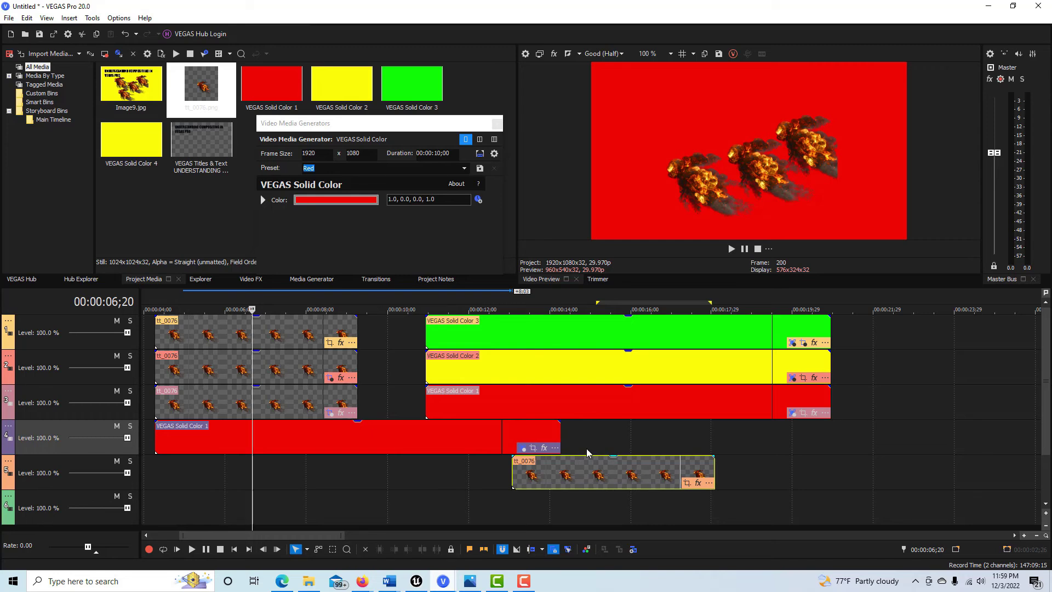
pyautogui.moveTo(260, 436); pyautogui.dragTo(588, 436)
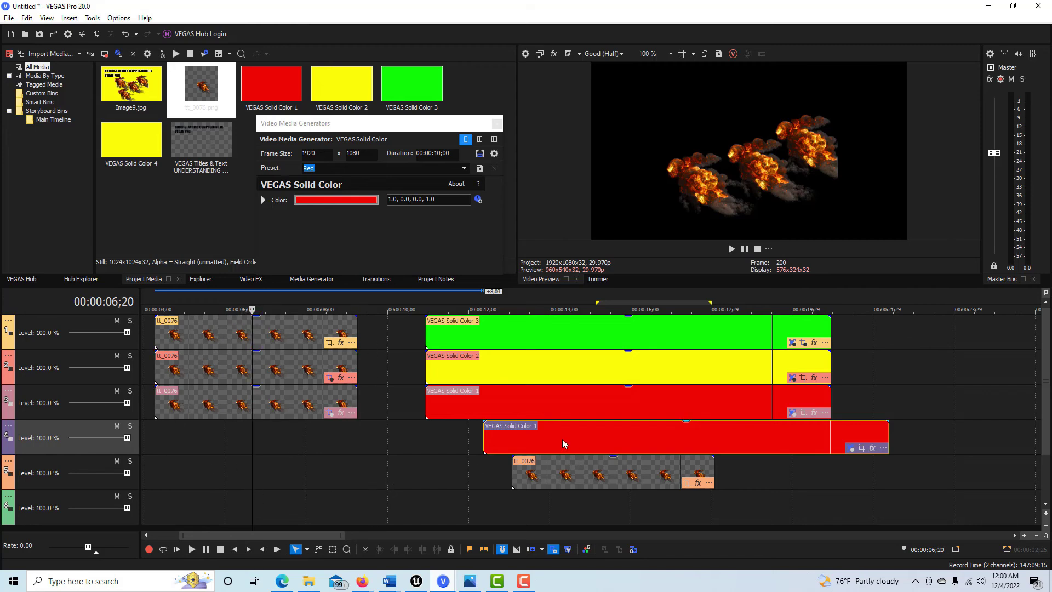
# Move the red Solid Color event from track 4 to the start of track 6
pyautogui.moveTo(564, 443); pyautogui.dragTo(229, 498)
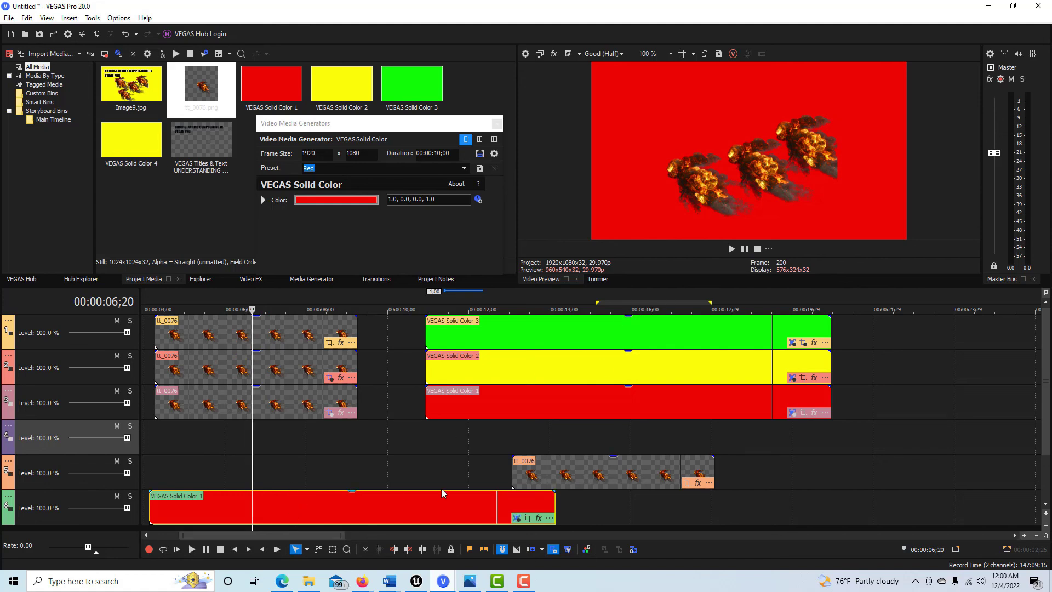
# Lower the green clip's opacity
pyautogui.moveTo(629, 317); pyautogui.dragTo(604, 331)
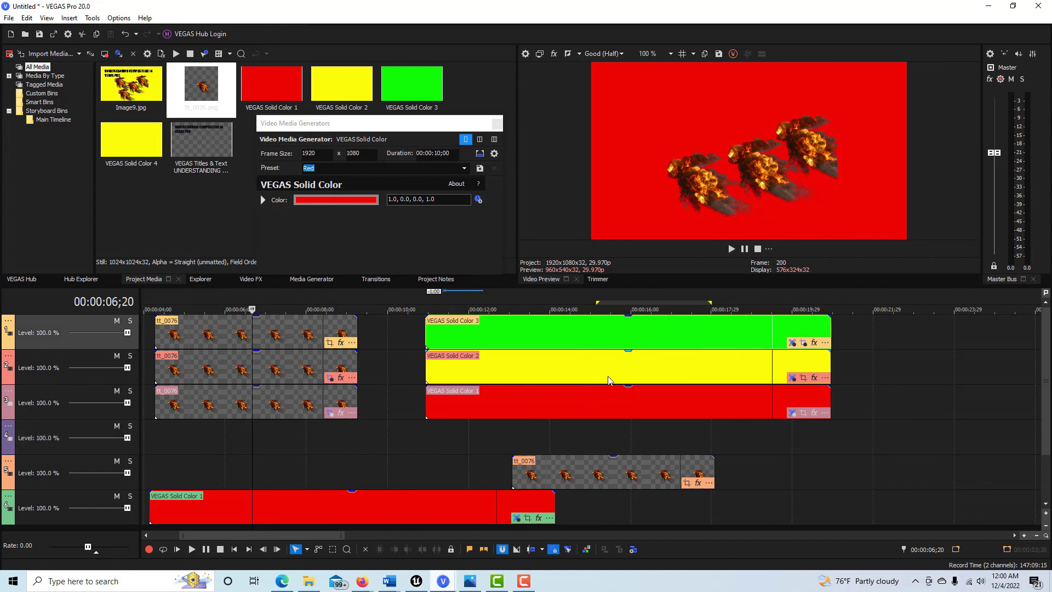